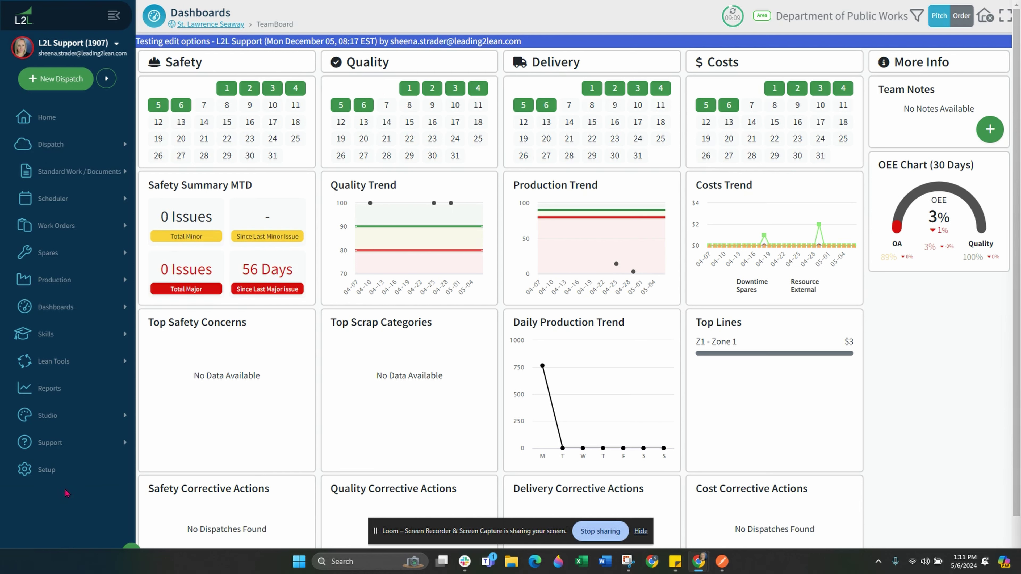
Open Resource/Production Shifts under Resource Setup and start a blank new resource shift.
{"action": "left_click", "coordinate": [71, 475]}
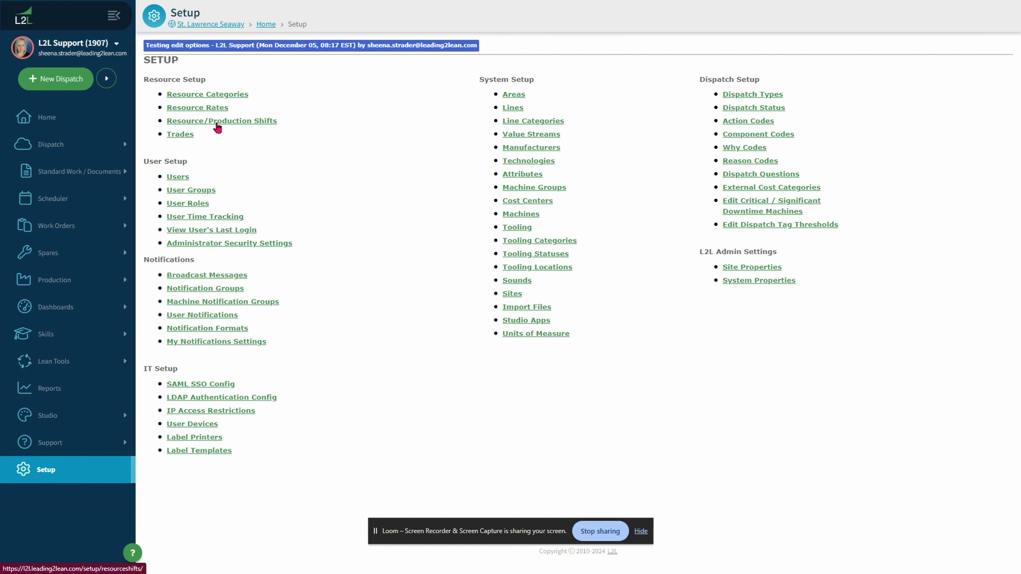
{"action": "left_click", "coordinate": [217, 123]}
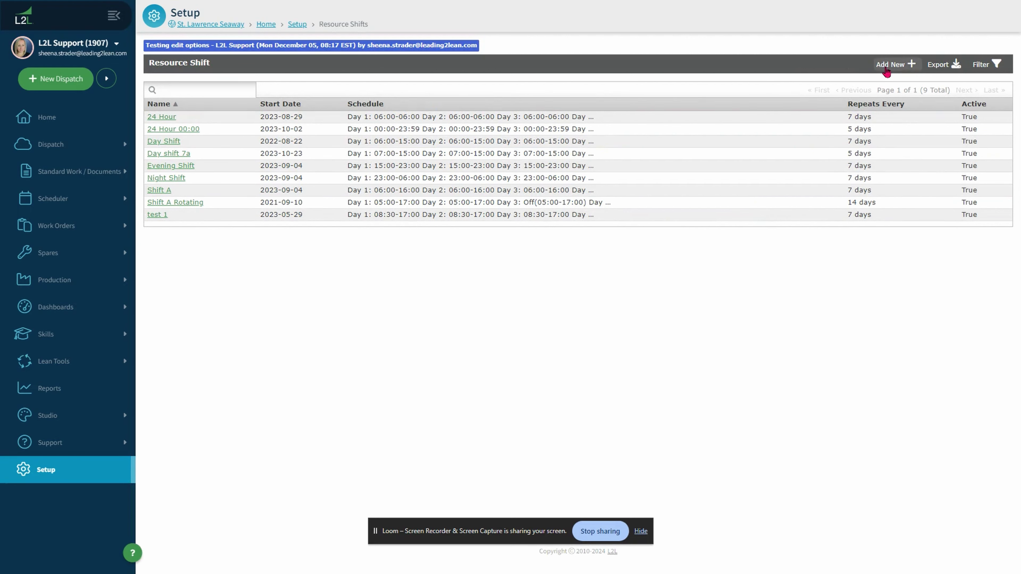
{"action": "left_click", "coordinate": [886, 72]}
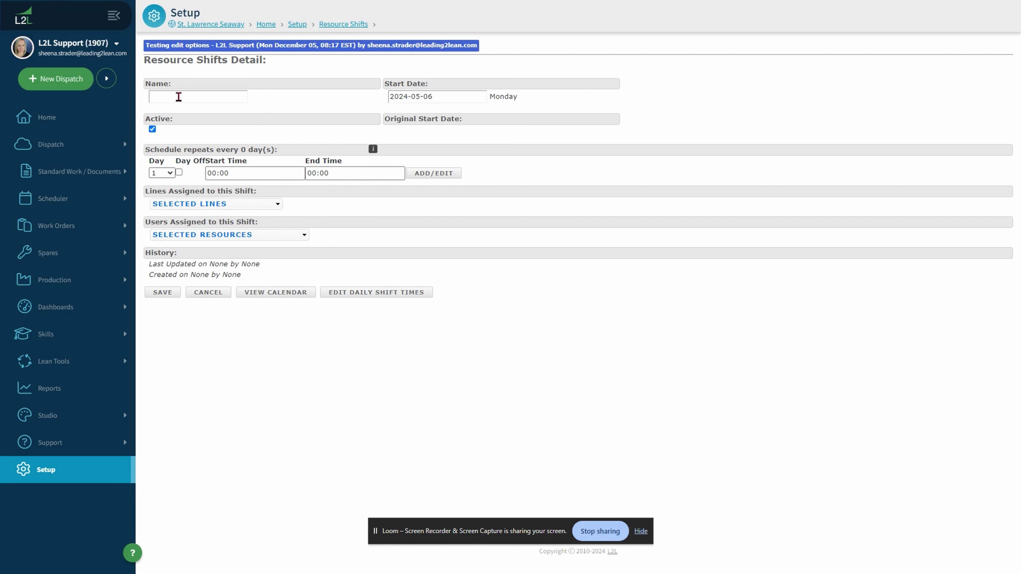
Name the shift 'Day Shift A' and keep 2024-05-06 as its start date.
{"action": "left_click", "coordinate": [179, 96]}
{"action": "type", "text": "Day"}
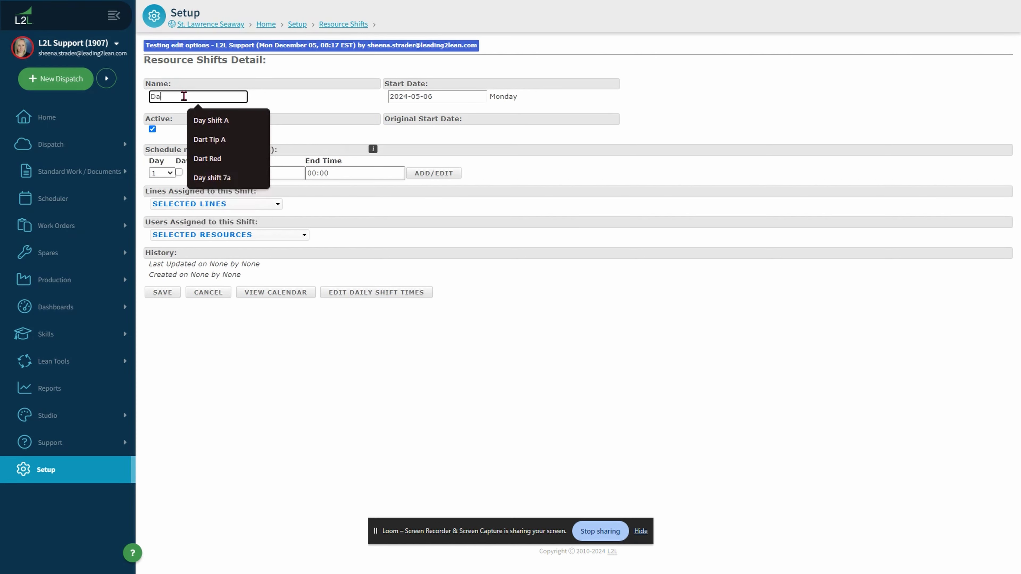
{"action": "left_click", "coordinate": [237, 120]}
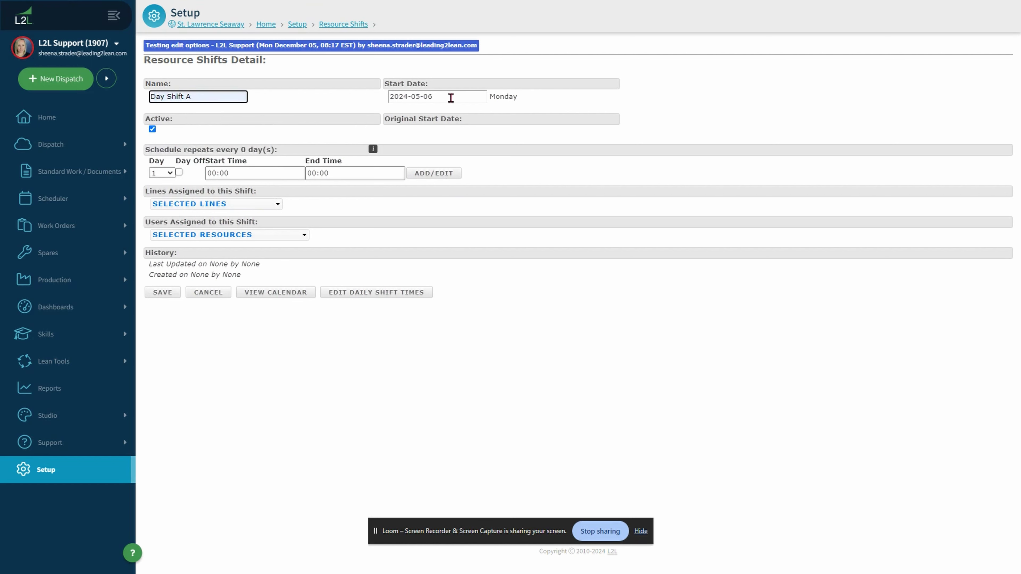
{"action": "left_click", "coordinate": [450, 96]}
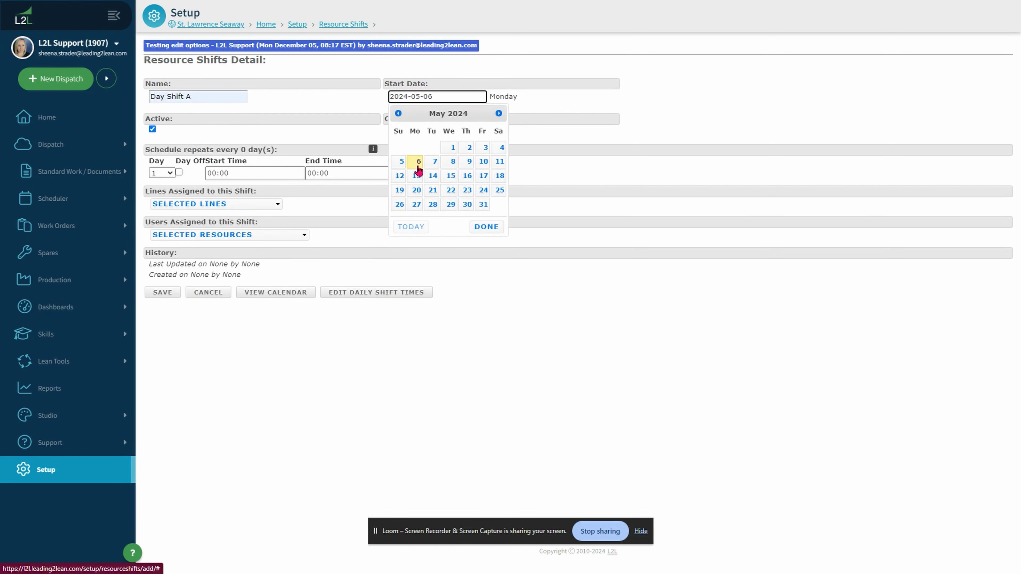
{"action": "left_click", "coordinate": [417, 167]}
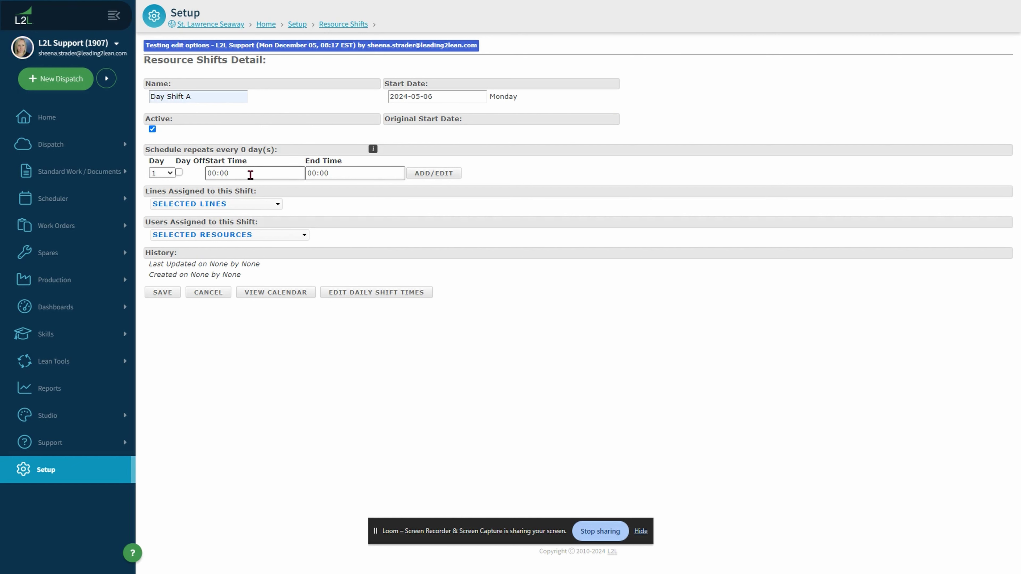
Set the shift day's start time to 06:00 and end time to 16:00.
{"action": "left_click", "coordinate": [251, 173]}
{"action": "key", "text": "Home"}
{"action": "type", "text": "06"}
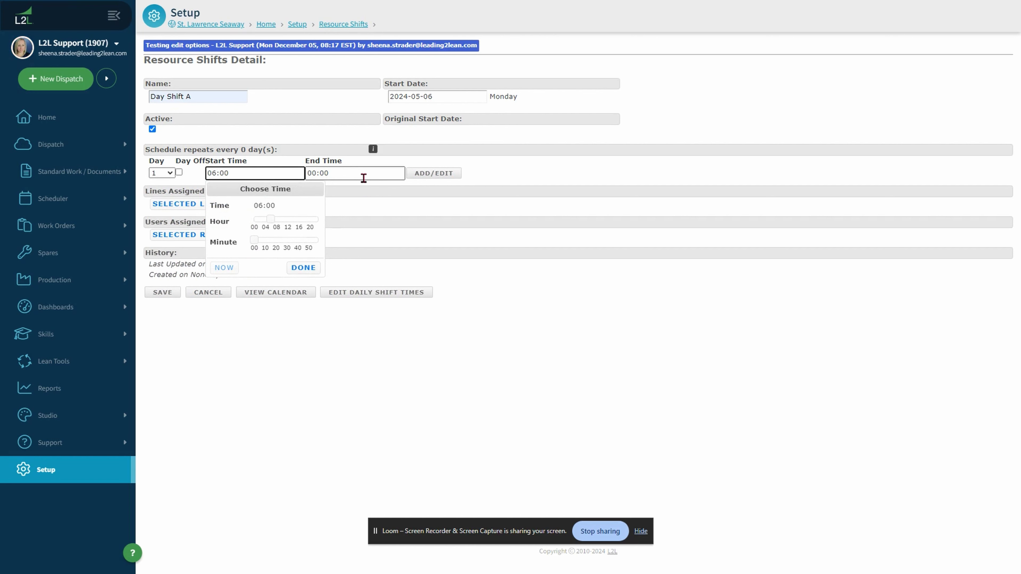
{"action": "left_click", "coordinate": [316, 173]}
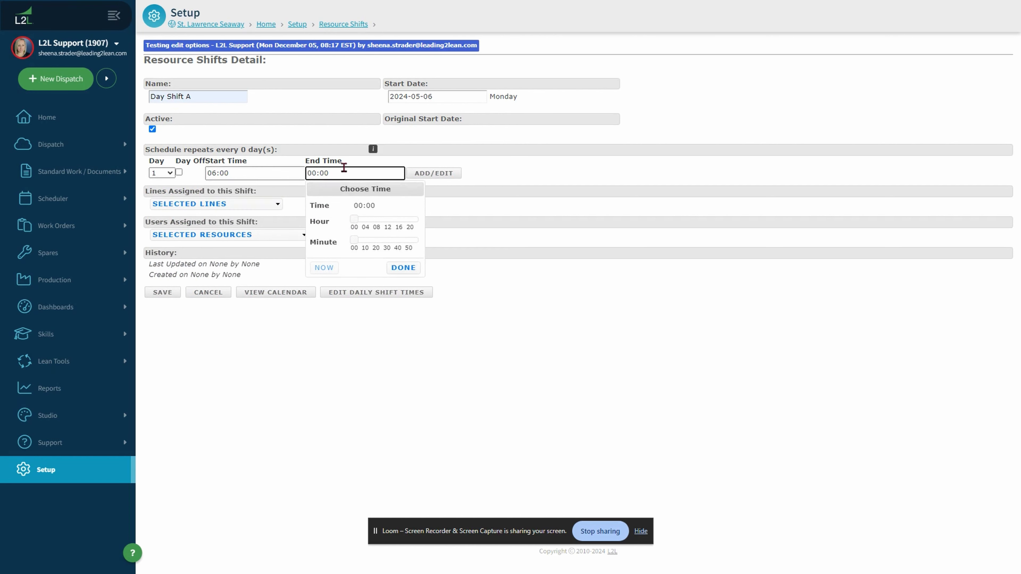
{"action": "key", "text": "Home"}
{"action": "type", "text": "16"}
{"action": "left_click", "coordinate": [597, 181]}
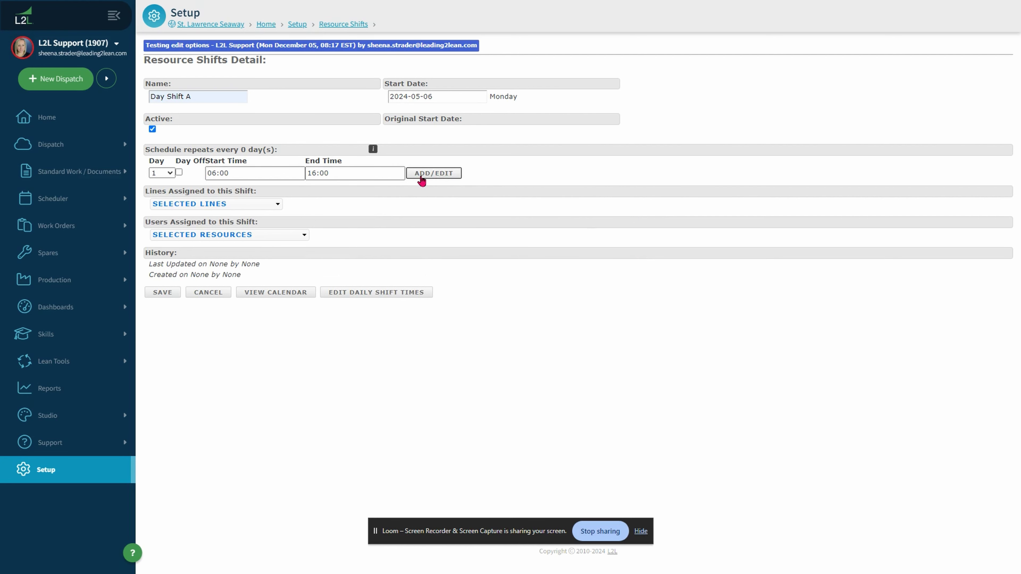
Add Monday through Friday as working days and Saturday as a day off.
{"action": "left_click", "coordinate": [420, 174]}
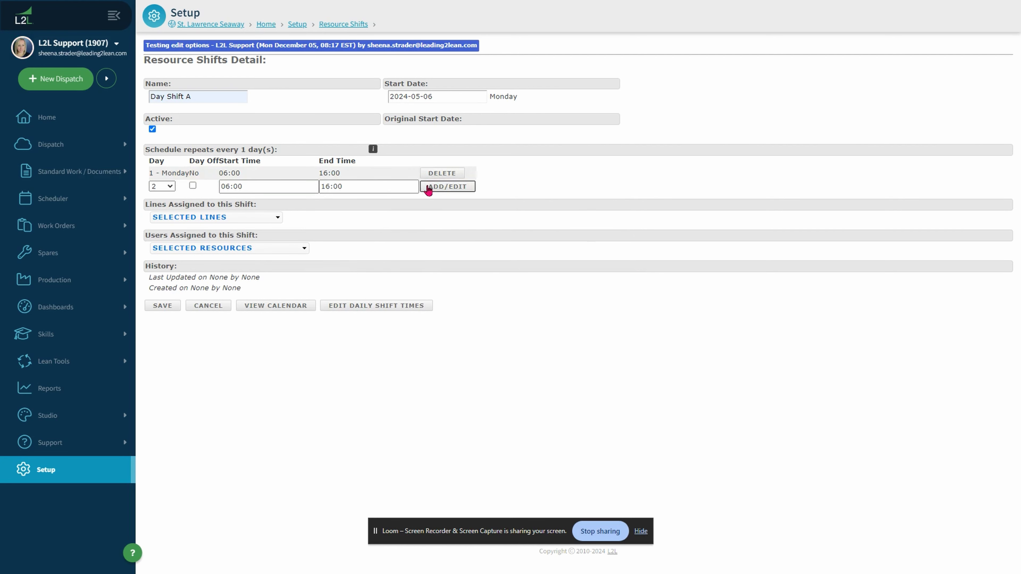
{"action": "left_click", "coordinate": [431, 186]}
{"action": "left_click", "coordinate": [436, 200]}
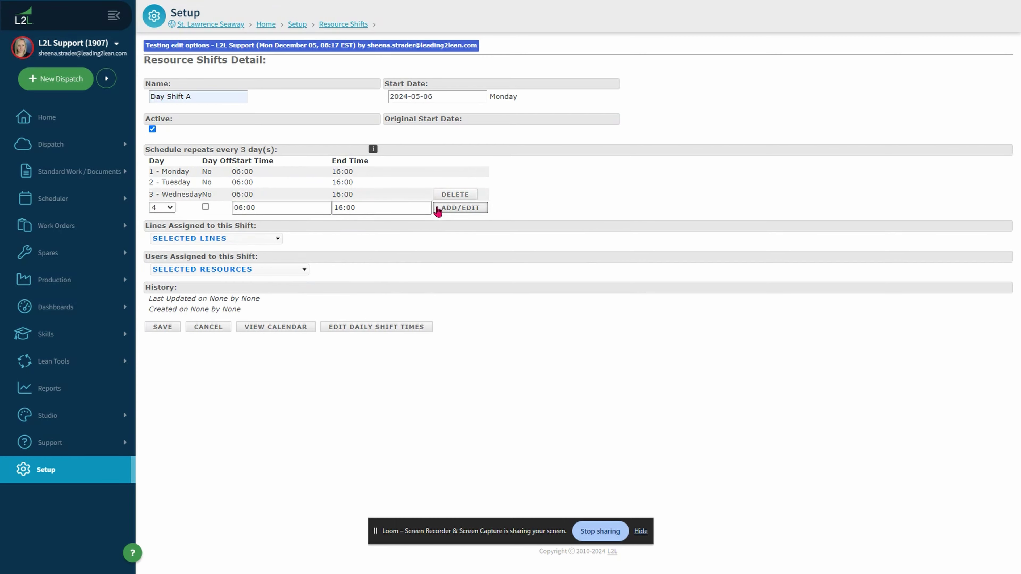
{"action": "left_click", "coordinate": [437, 209]}
{"action": "left_click", "coordinate": [450, 223]}
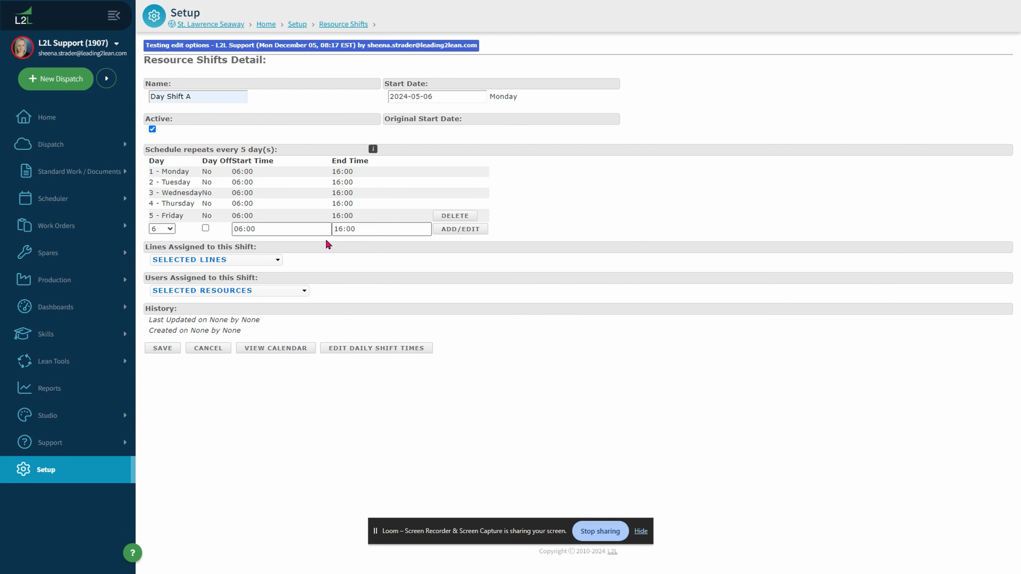
{"action": "left_click", "coordinate": [205, 228]}
{"action": "left_click", "coordinate": [449, 230]}
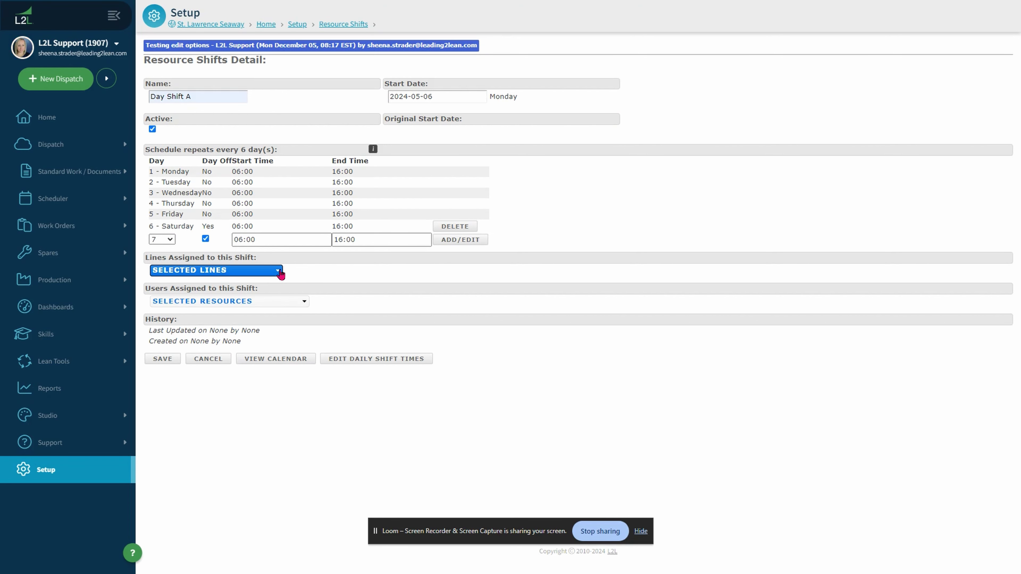
Assign the Aquarium and Basement lines to the shift.
{"action": "left_click", "coordinate": [280, 274]}
{"action": "left_click", "coordinate": [242, 311]}
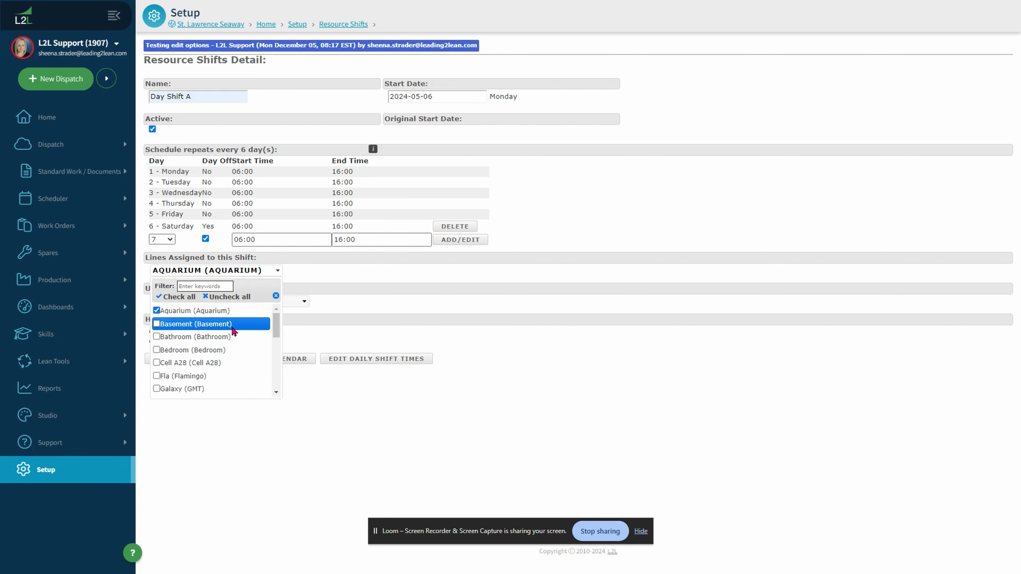
{"action": "left_click", "coordinate": [237, 326]}
{"action": "left_click", "coordinate": [397, 310]}
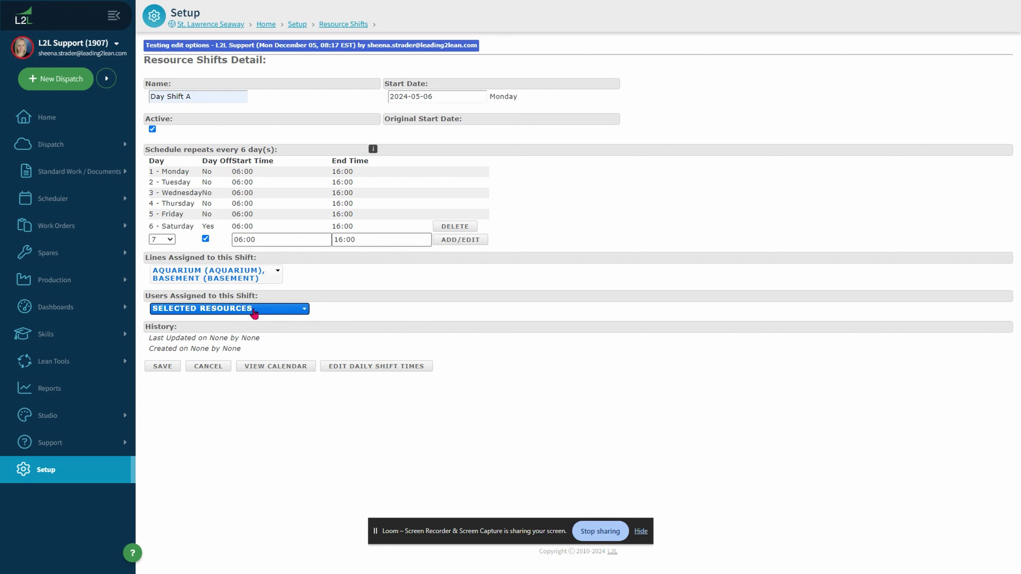
Assign one user to the shift and save it.
{"action": "left_click", "coordinate": [279, 310]}
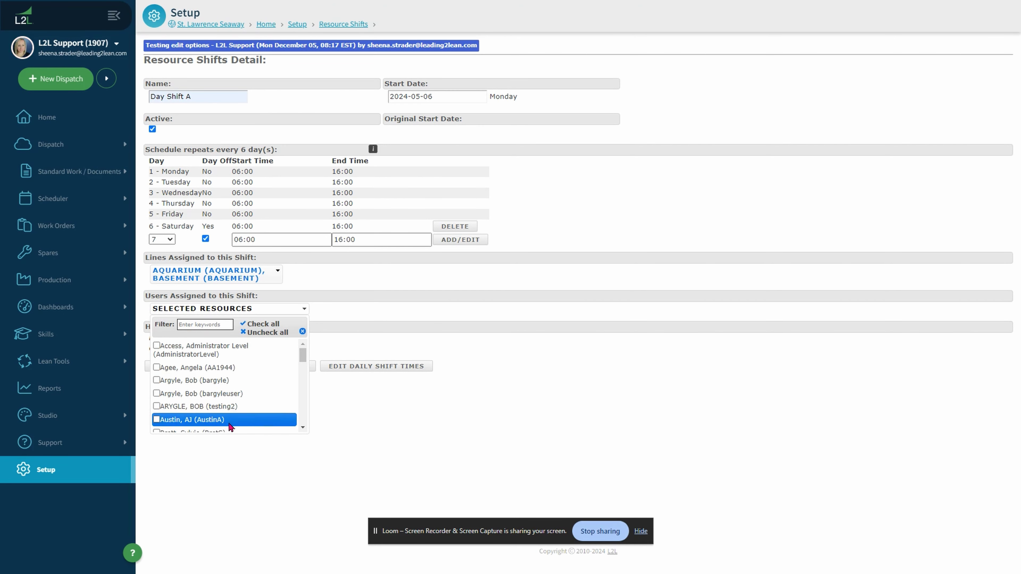
{"action": "left_click", "coordinate": [281, 420]}
{"action": "left_click", "coordinate": [440, 316]}
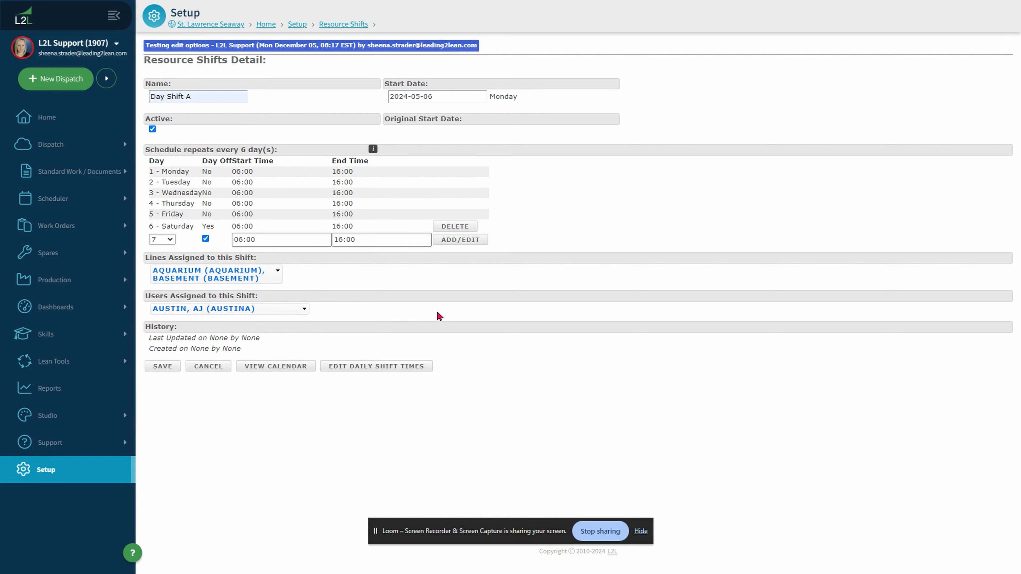
{"action": "left_click", "coordinate": [166, 368]}
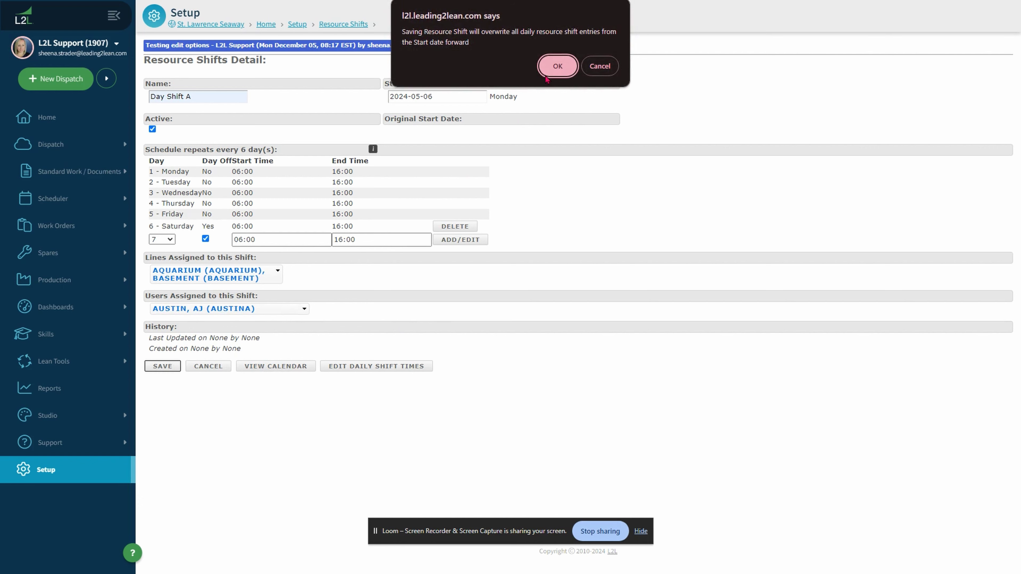
Confirm overwriting daily shift entries so Day Shift A is saved.
{"action": "left_click", "coordinate": [551, 74]}
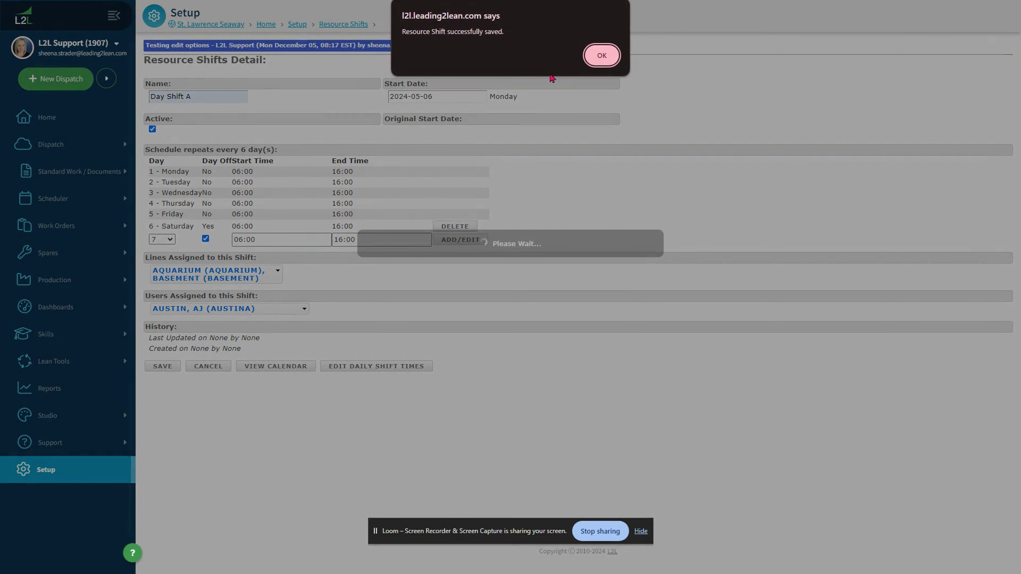